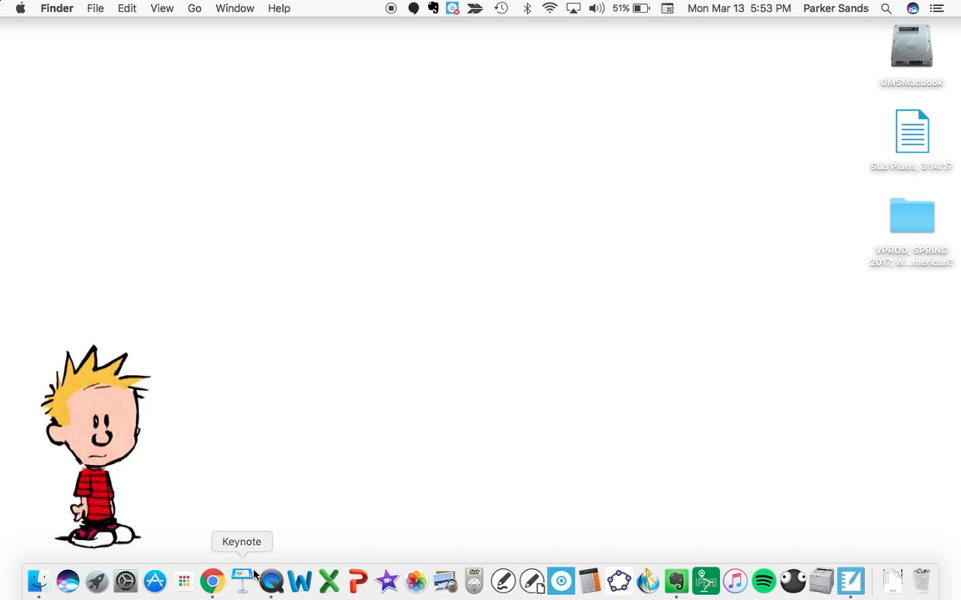
Switch from the desktop to Chrome showing the NCAA March Madness 2017 stats sheet
left_click(213, 582)
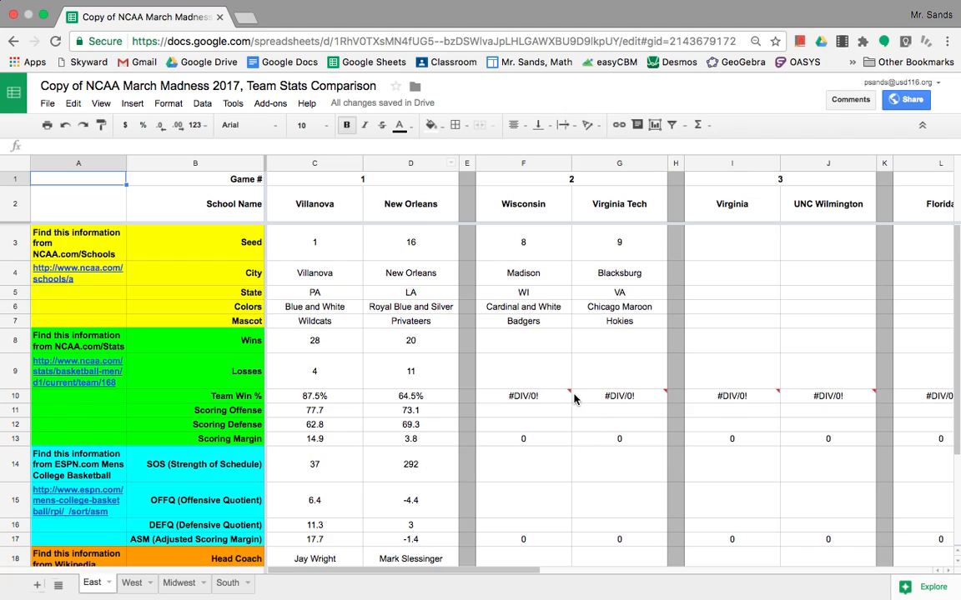
mouse_move(573, 400)
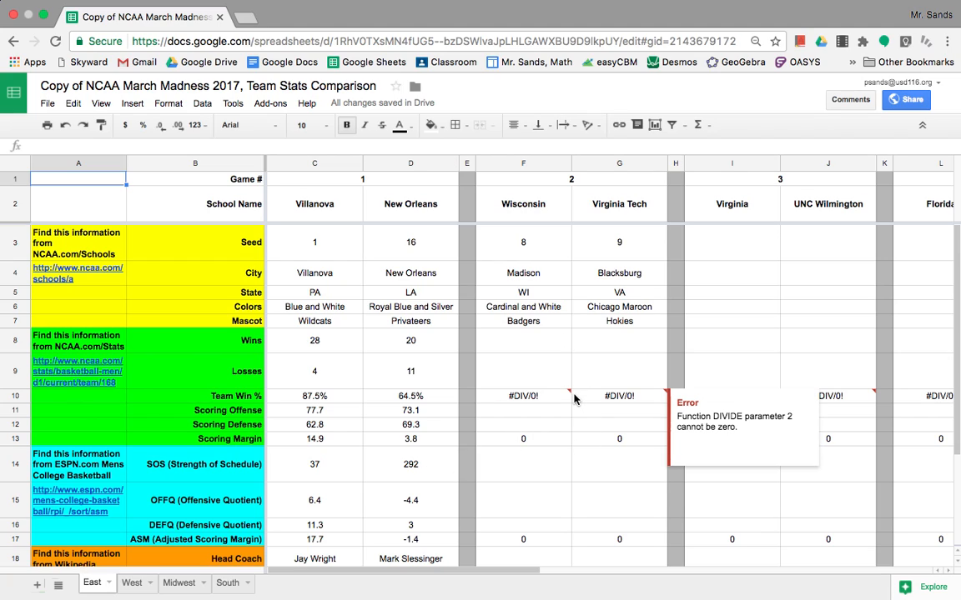
left_click(614, 364)
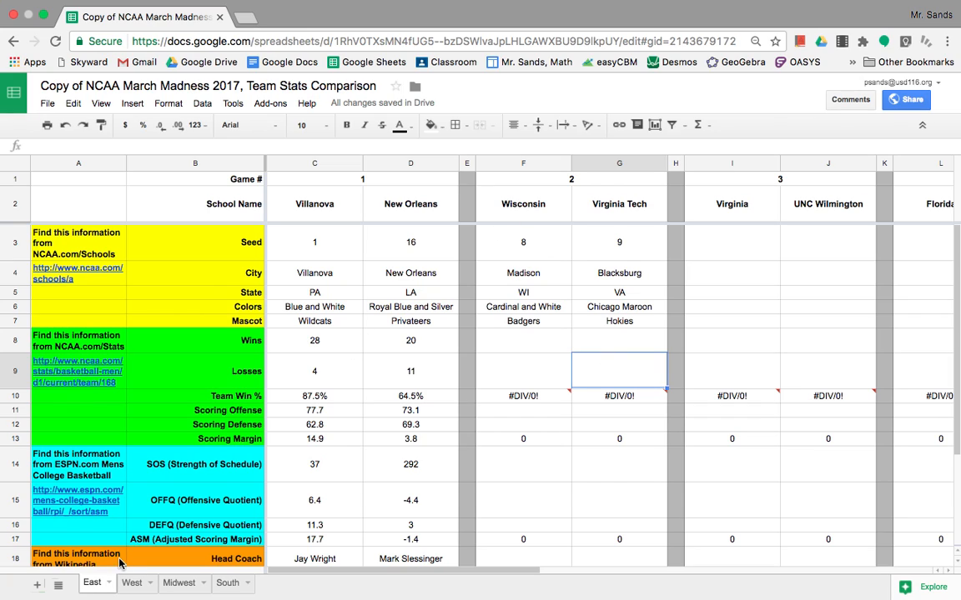
left_click(132, 583)
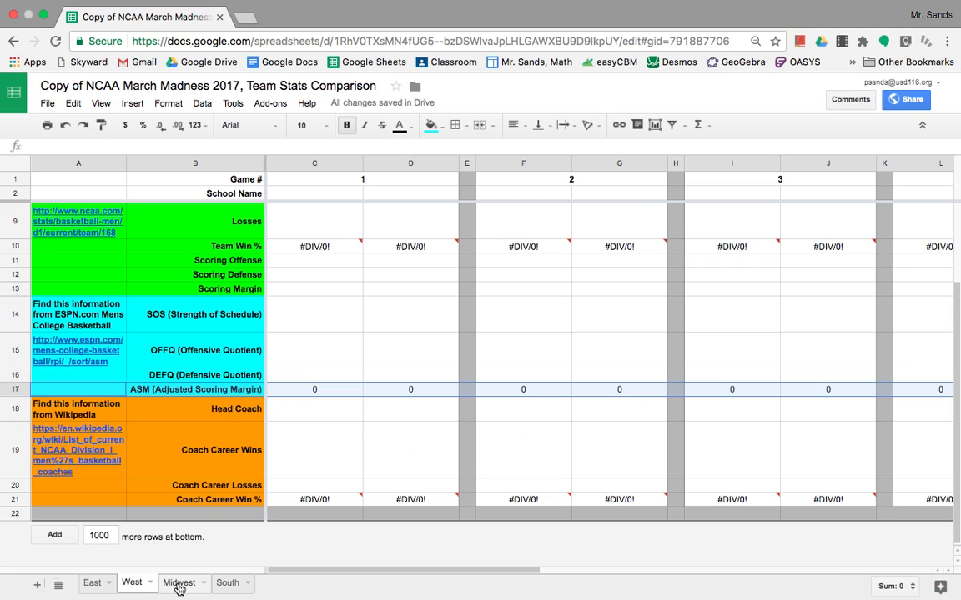
left_click(178, 585)
left_click(226, 586)
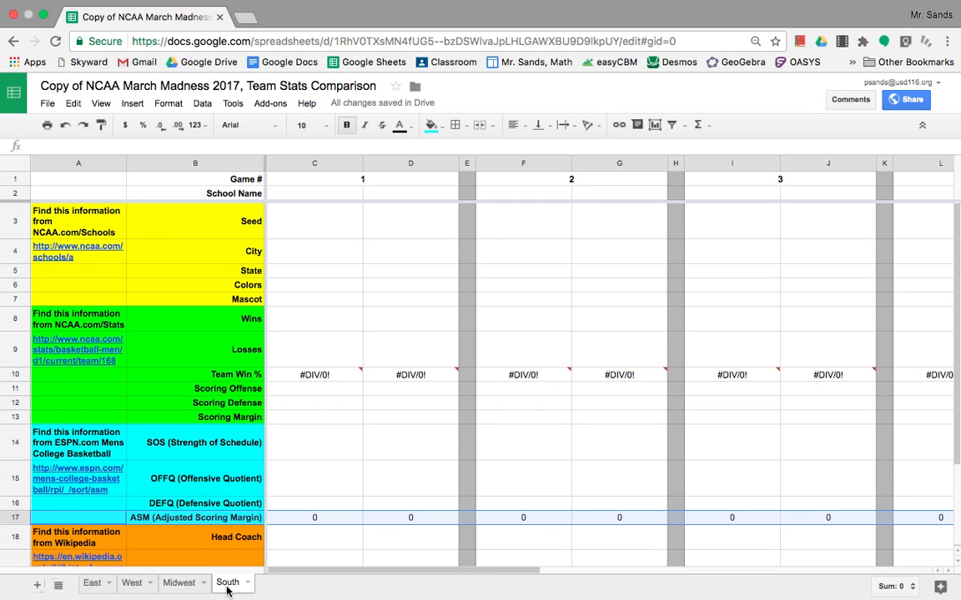
left_click(93, 585)
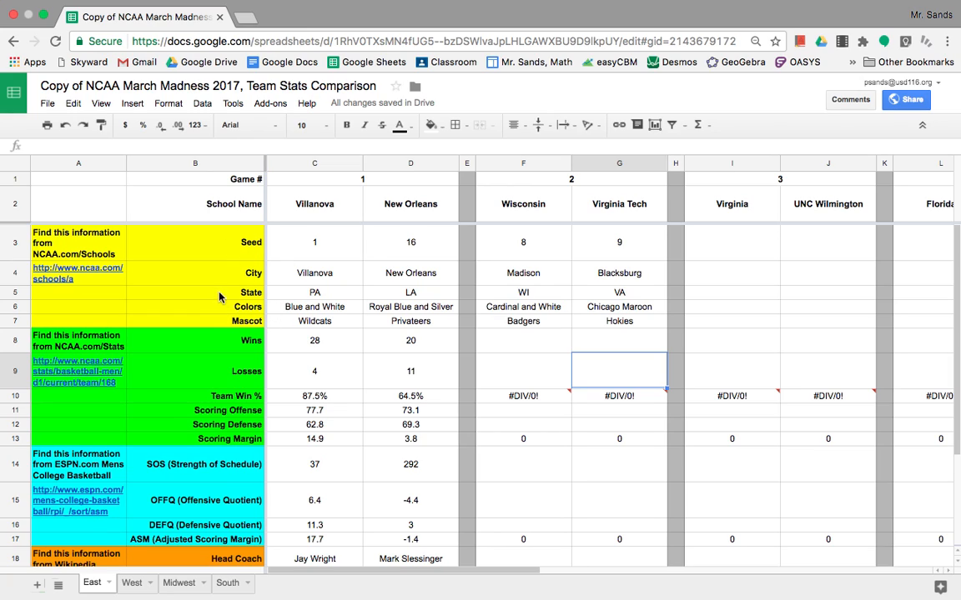
Open Villanova University's NCAA.com school page from the A4 link, then return to the sheet
left_click(81, 270)
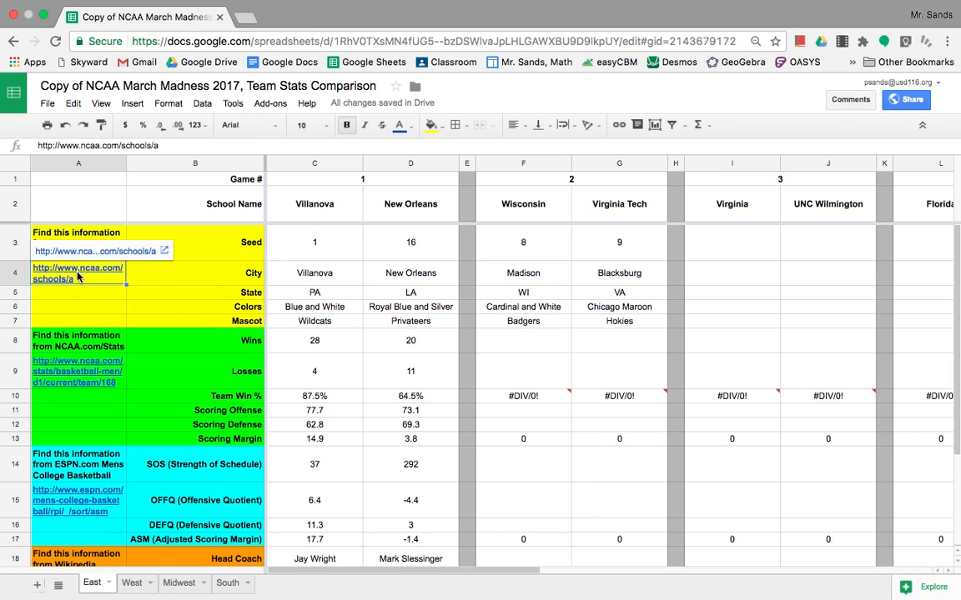
left_click(88, 230)
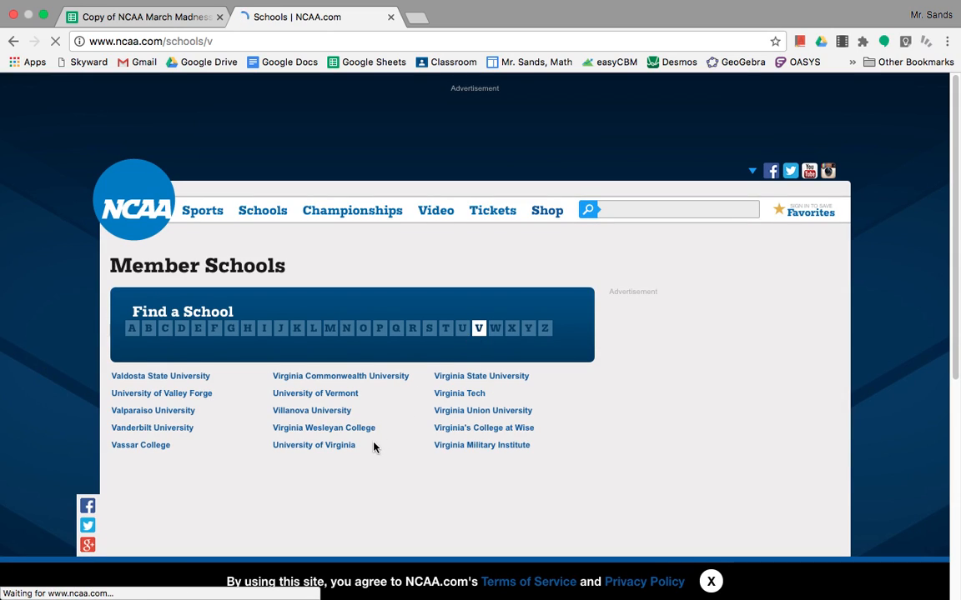
left_click(308, 413)
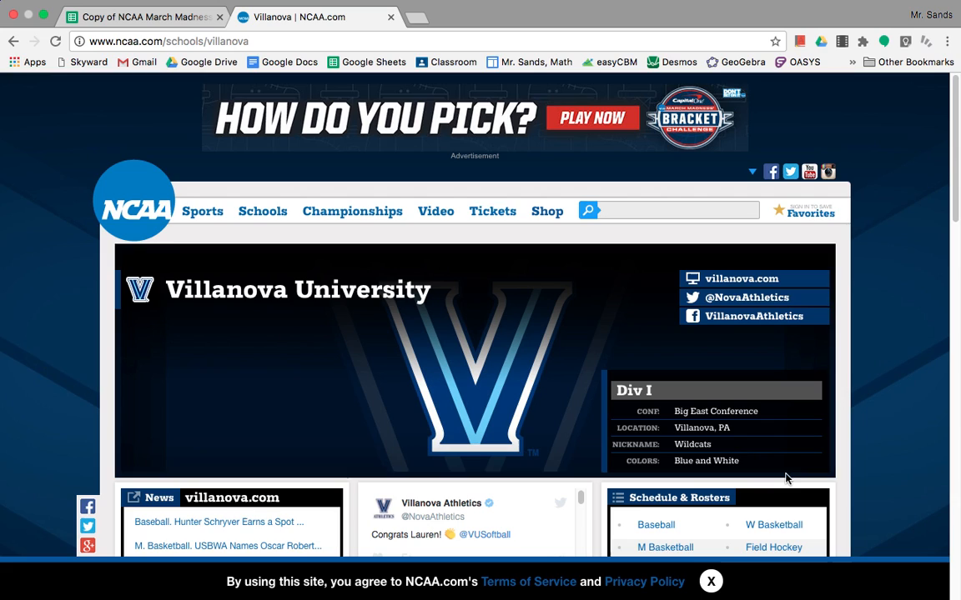
left_click(134, 17)
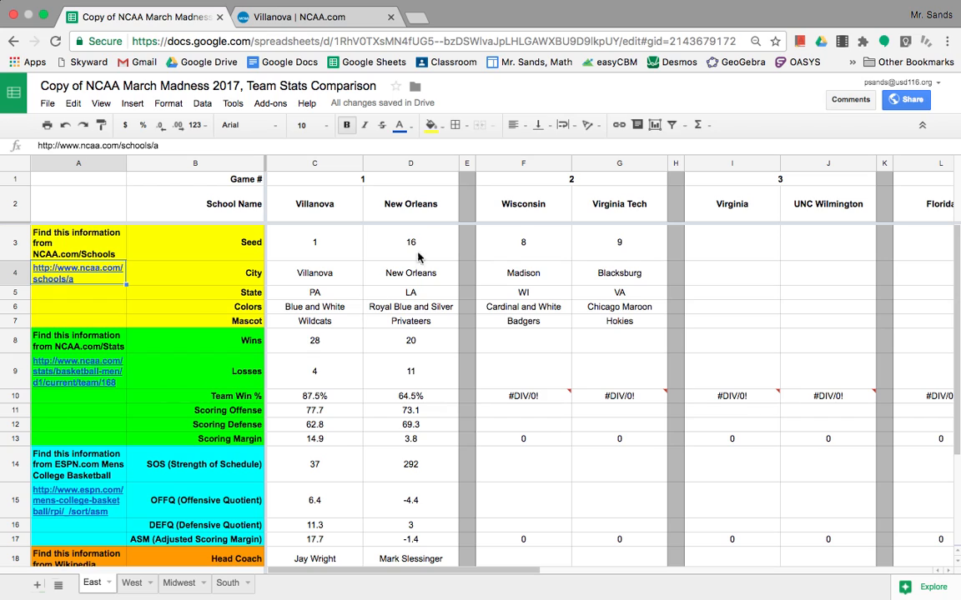
Replace the Villanova page with University of New Orleans from the N schools list, then return
left_click(331, 18)
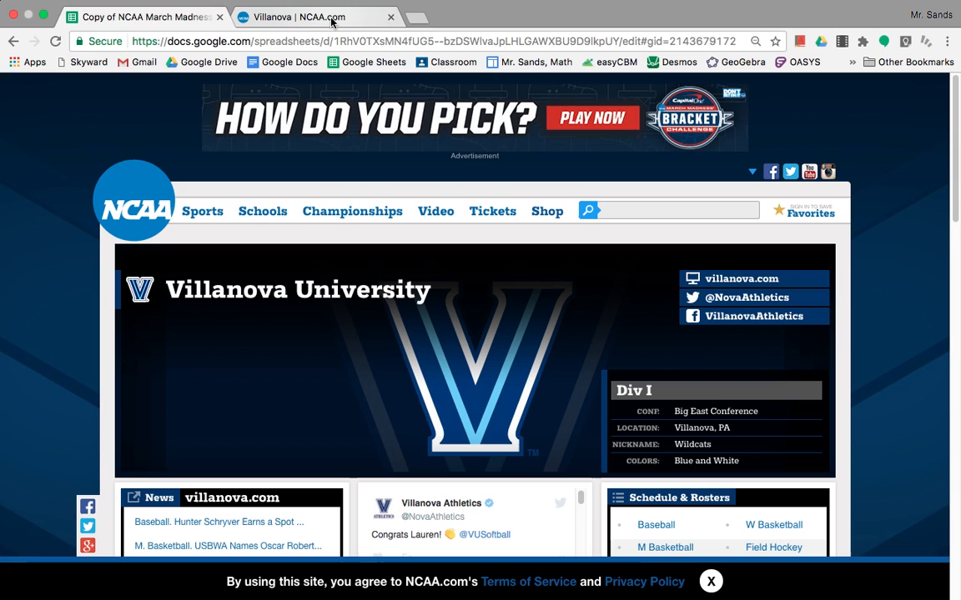
left_click(11, 41)
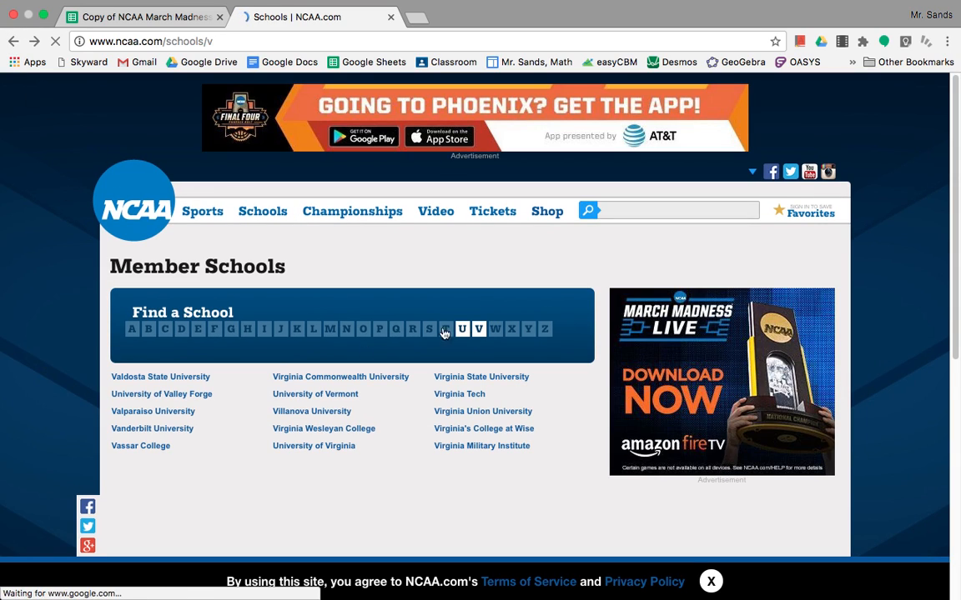
left_click(346, 331)
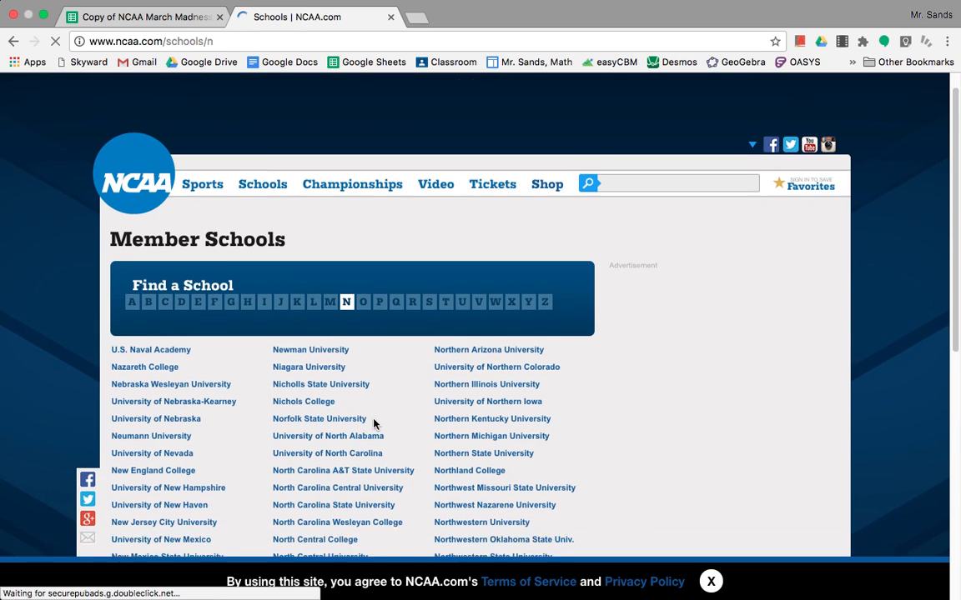
scroll(372, 425, "down", 3)
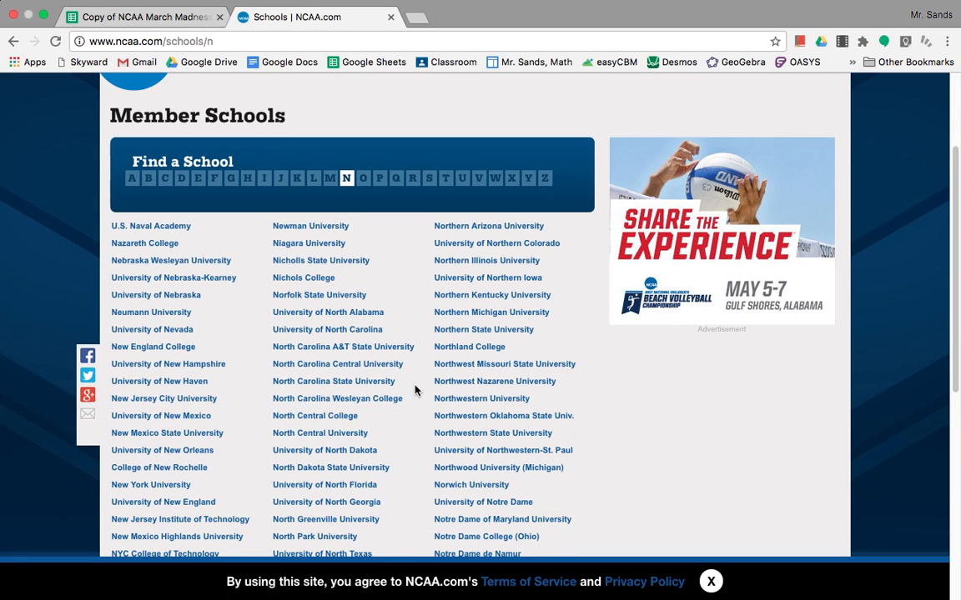
scroll(385, 408, "down", 2)
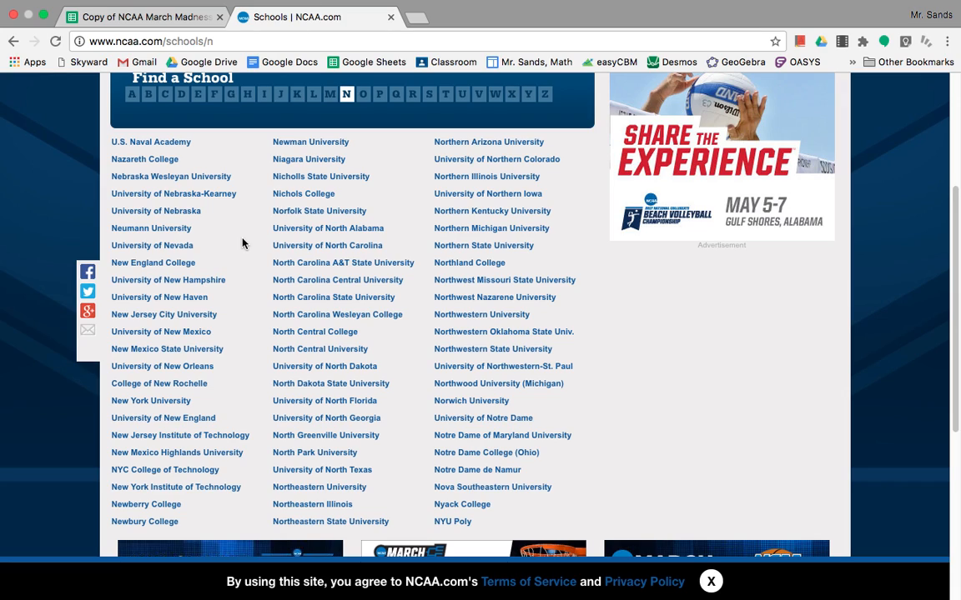
left_click(197, 368)
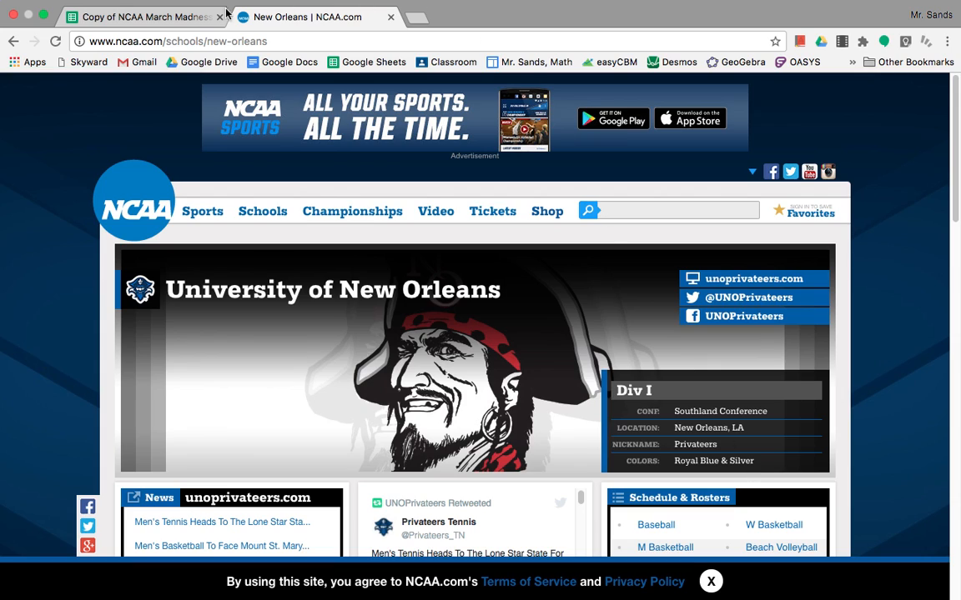
left_click(117, 17)
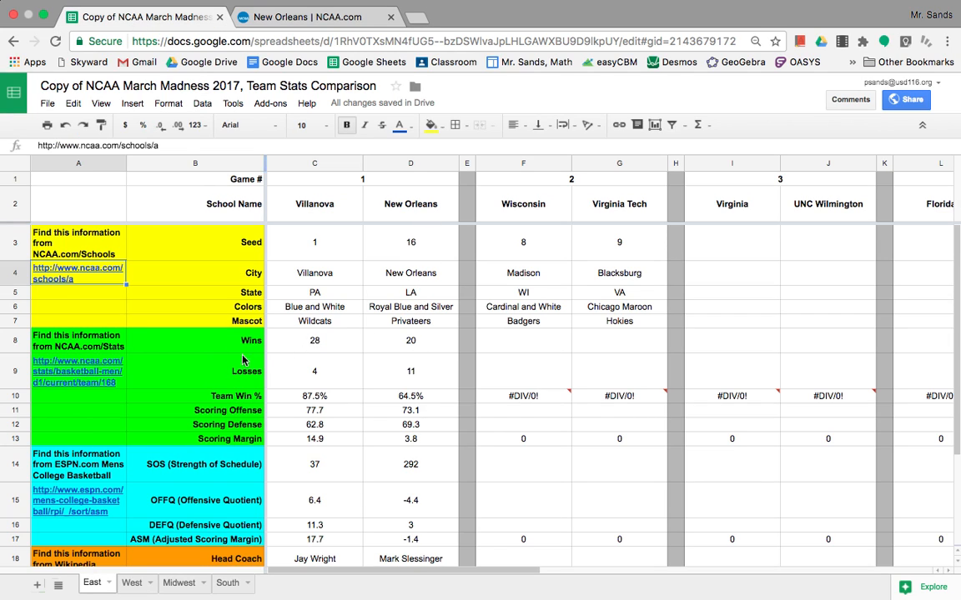
Open the NCAA.com Won-Lost Percentage team stats page from the A9 link
left_click(74, 378)
left_click(75, 344)
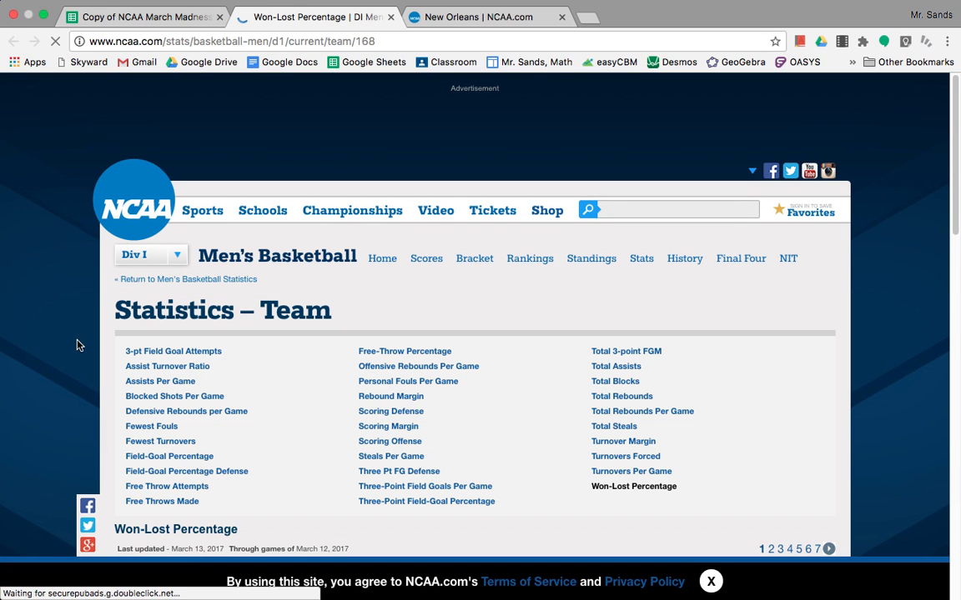
scroll(297, 404, "down", 3)
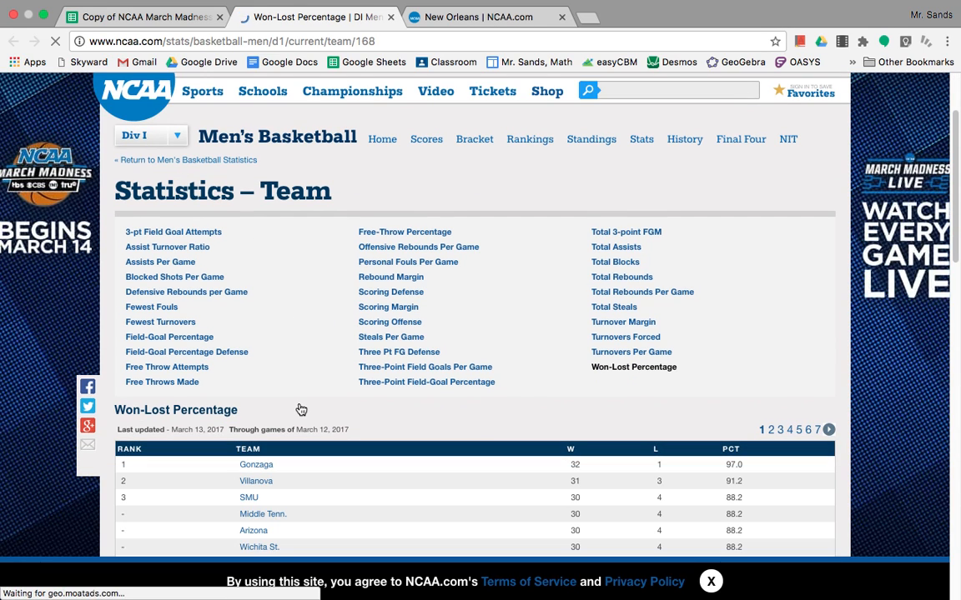
scroll(312, 414, "down", 1)
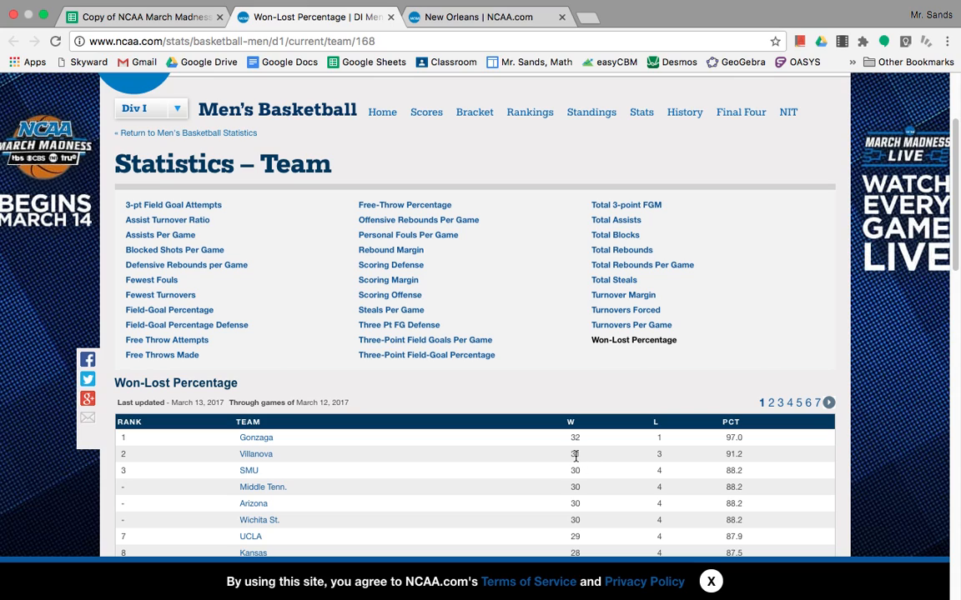
left_click(141, 17)
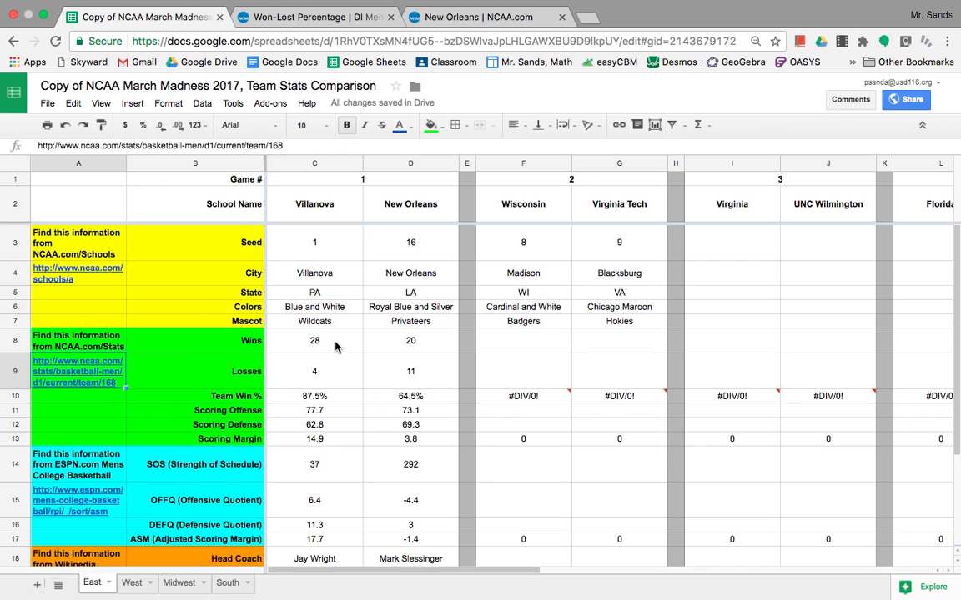
left_click(263, 15)
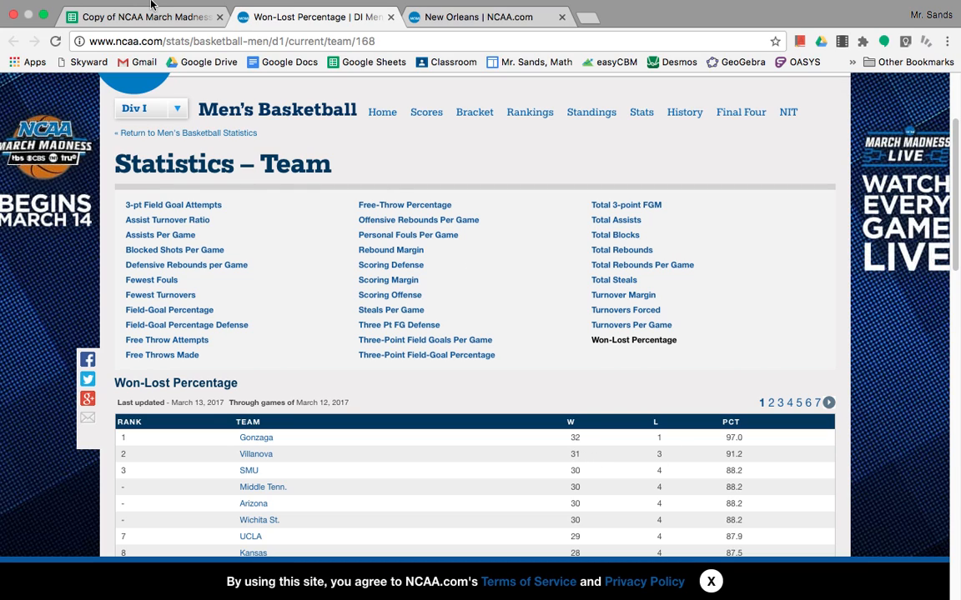
left_click(137, 25)
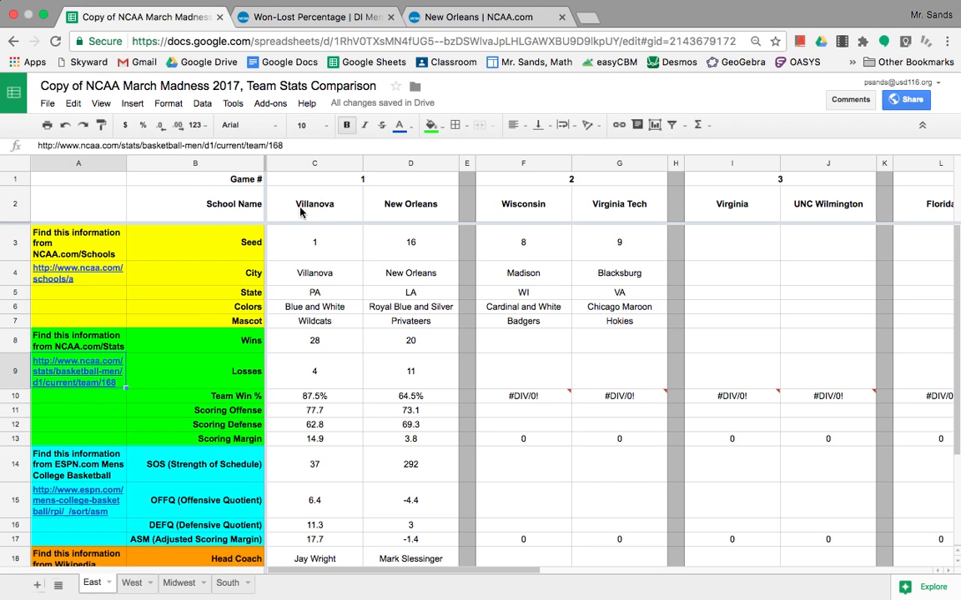
Enter Villanova's 31 wins in C8 and 3 losses in C9, giving 91.2% win rate
left_click(330, 349)
type("31")
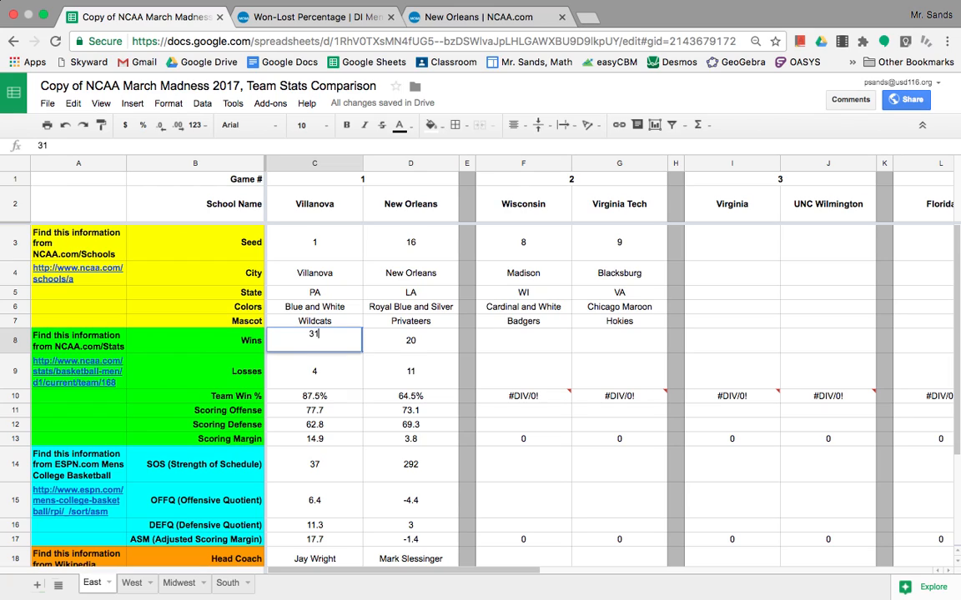
key("Return")
type("3")
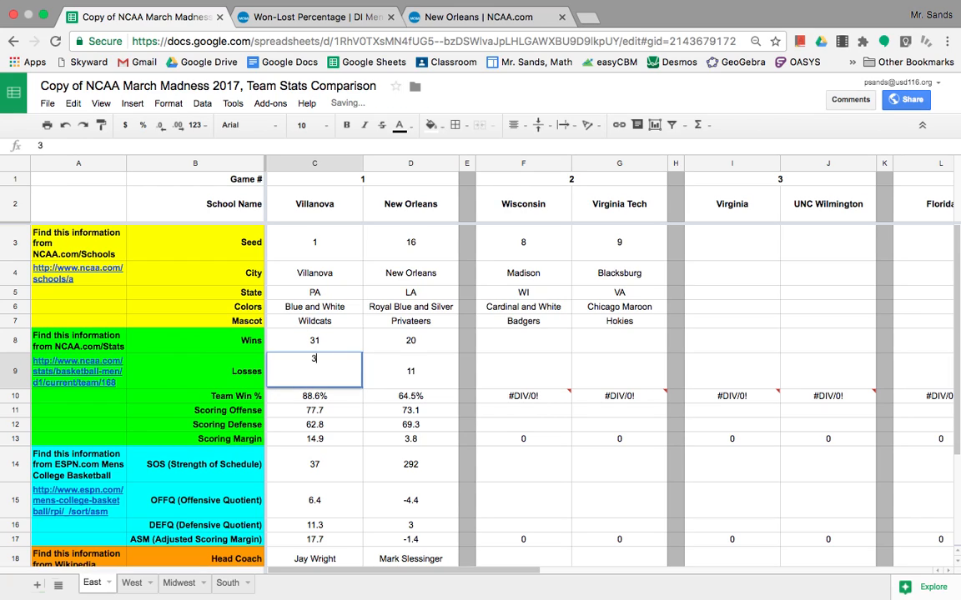
key("Return")
key("Up")
key("Up")
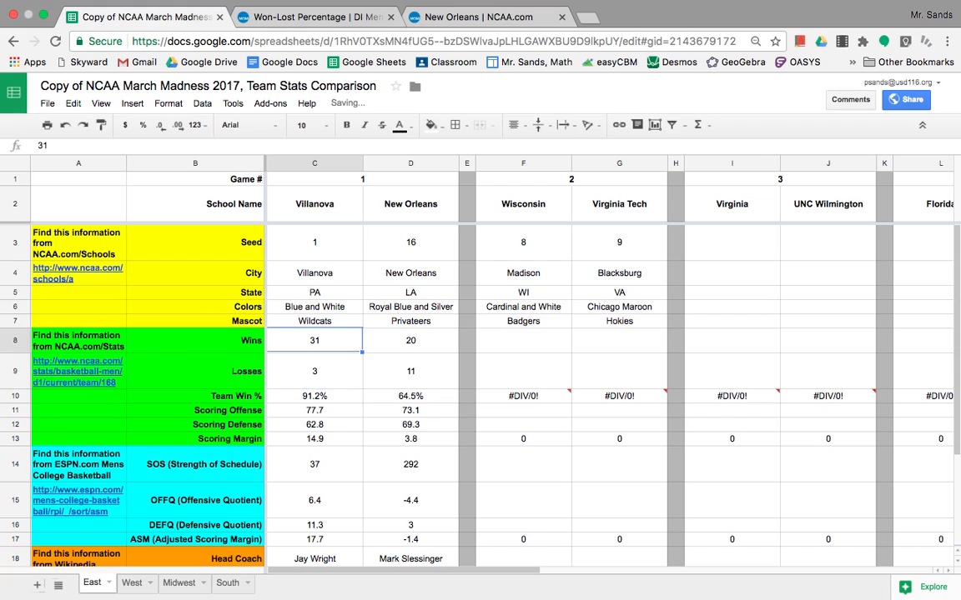
key("Down")
key("Down")
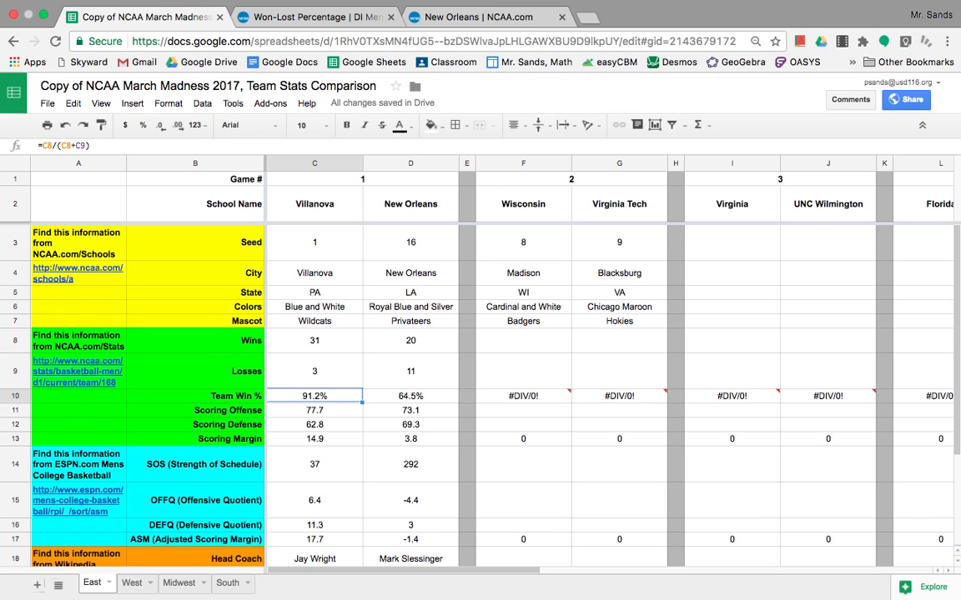
Open NCAA.com's Scoring Offense rankings and search the first page for Villanova
left_click(286, 19)
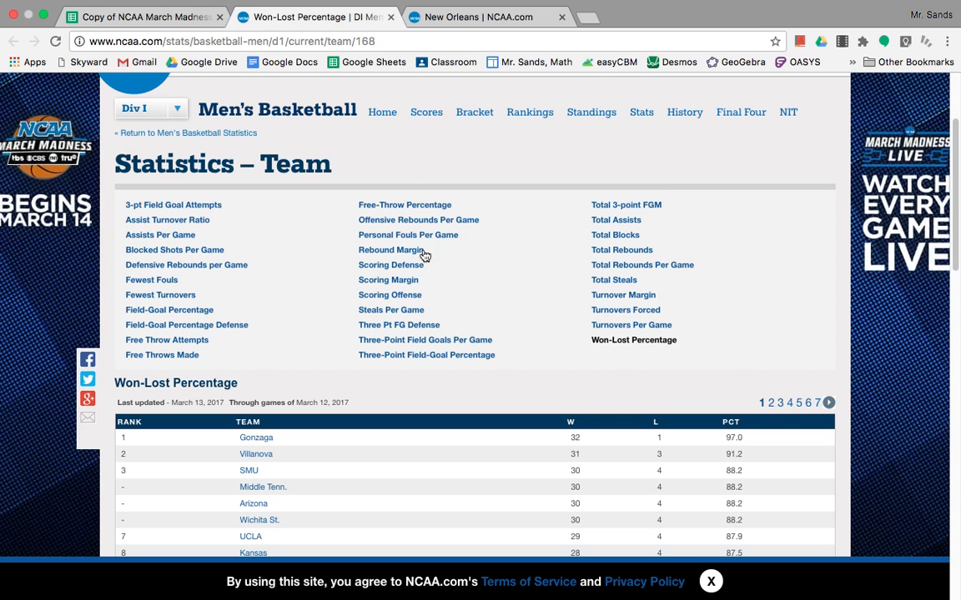
left_click(404, 297)
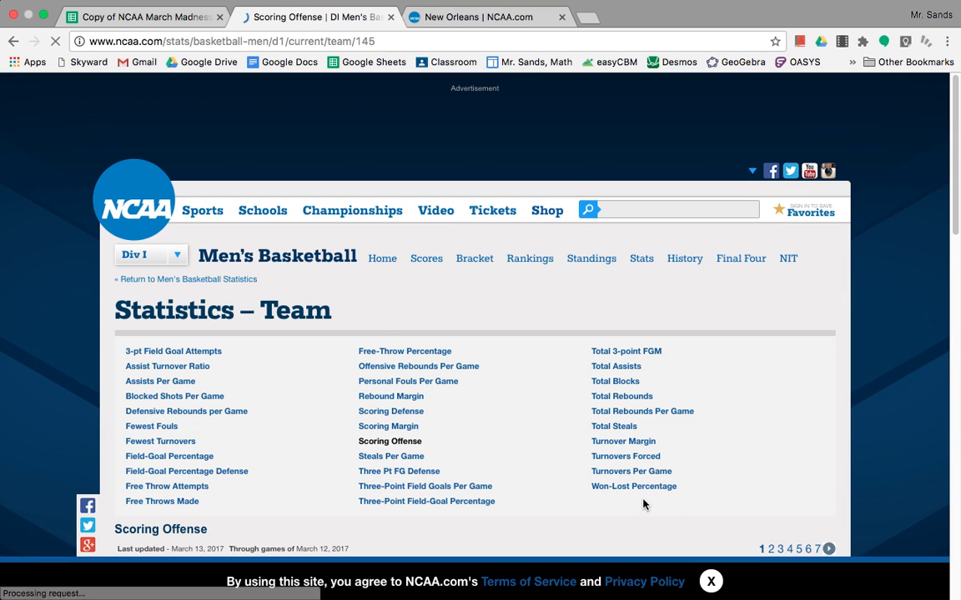
scroll(507, 468, "down", 3)
scroll(467, 457, "down", 2)
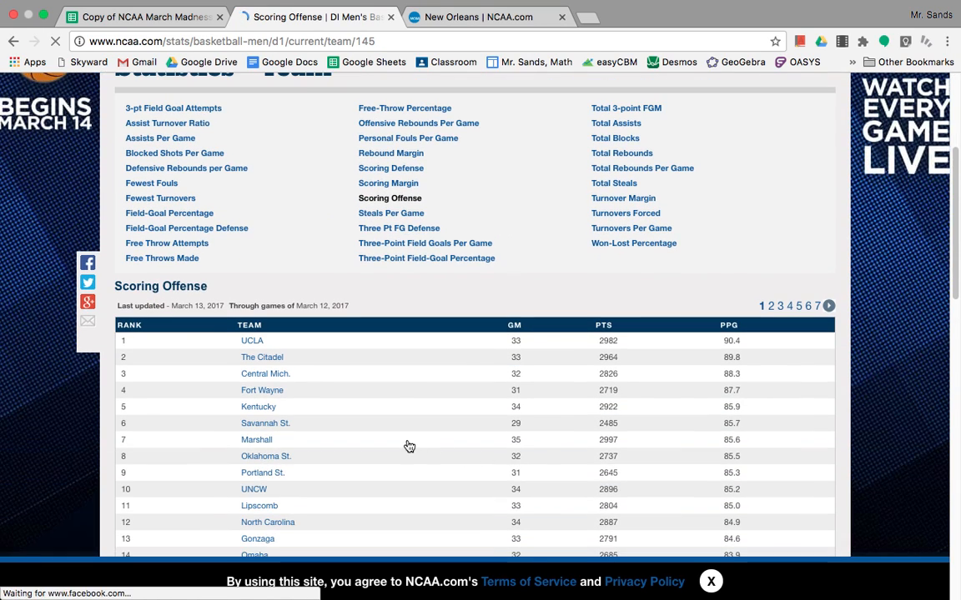
scroll(410, 447, "down", 5)
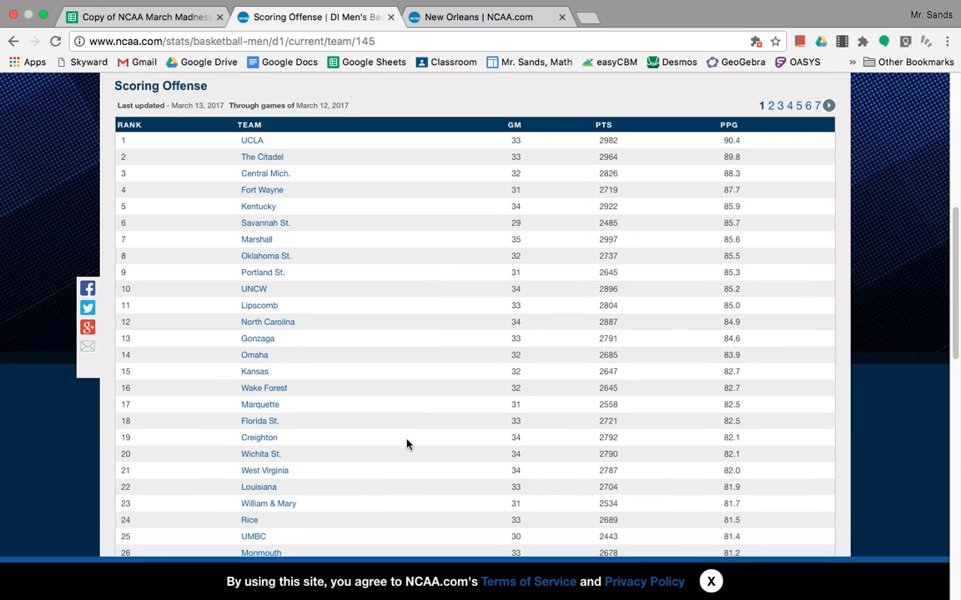
scroll(407, 444, "down", 2)
scroll(407, 444, "down", 1)
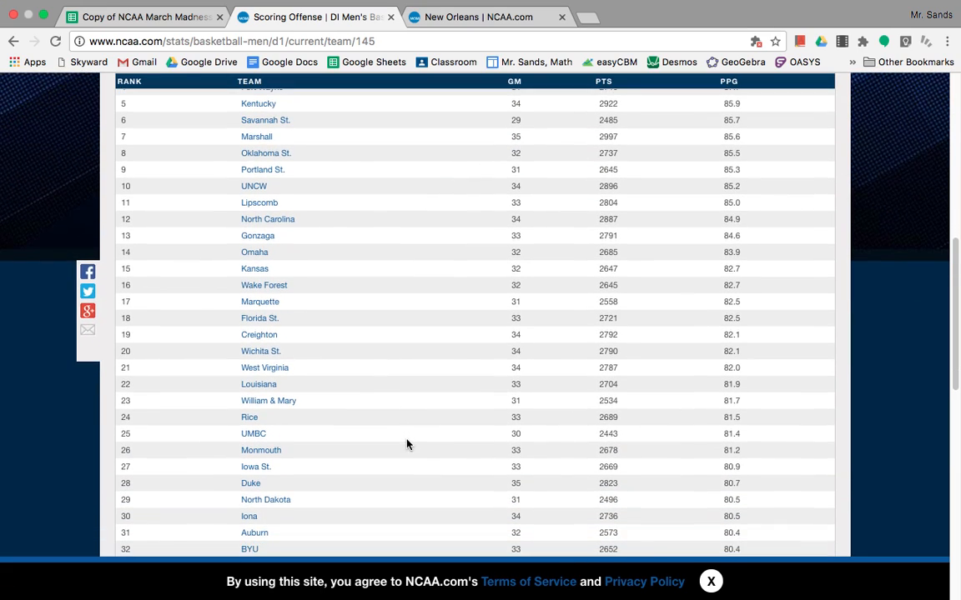
scroll(407, 445, "down", 10)
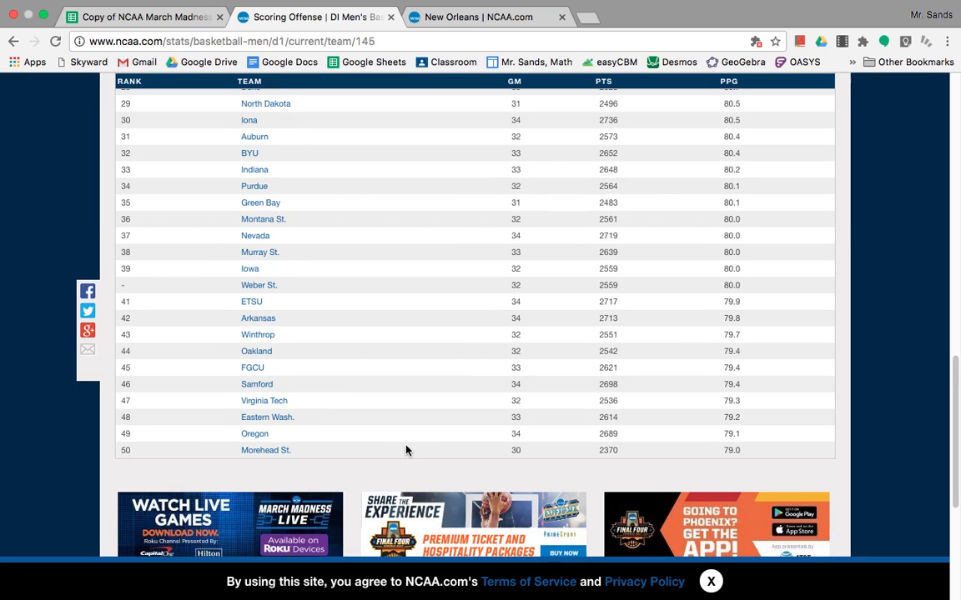
key("super+f")
type("villanova")
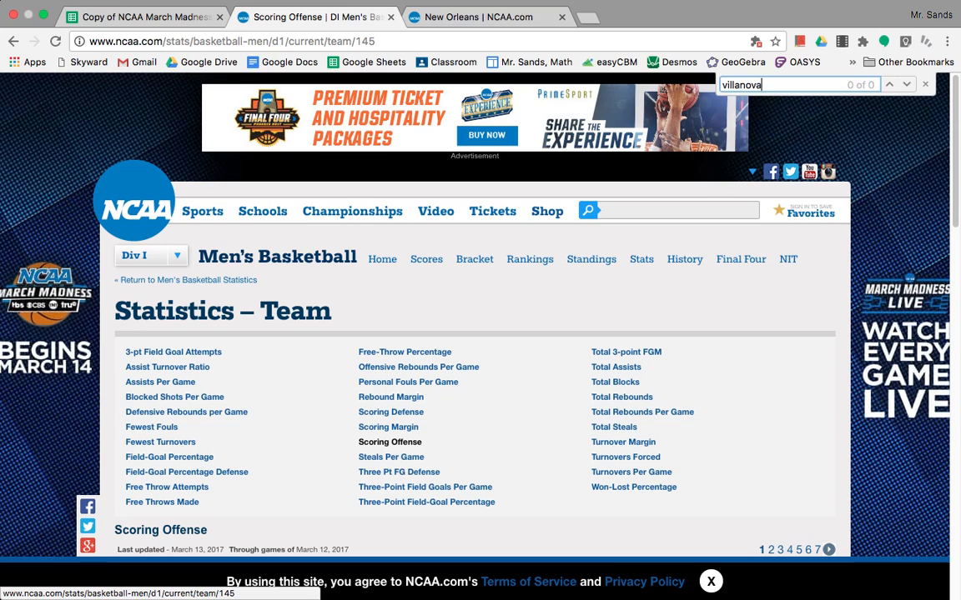
scroll(630, 388, "down", 5)
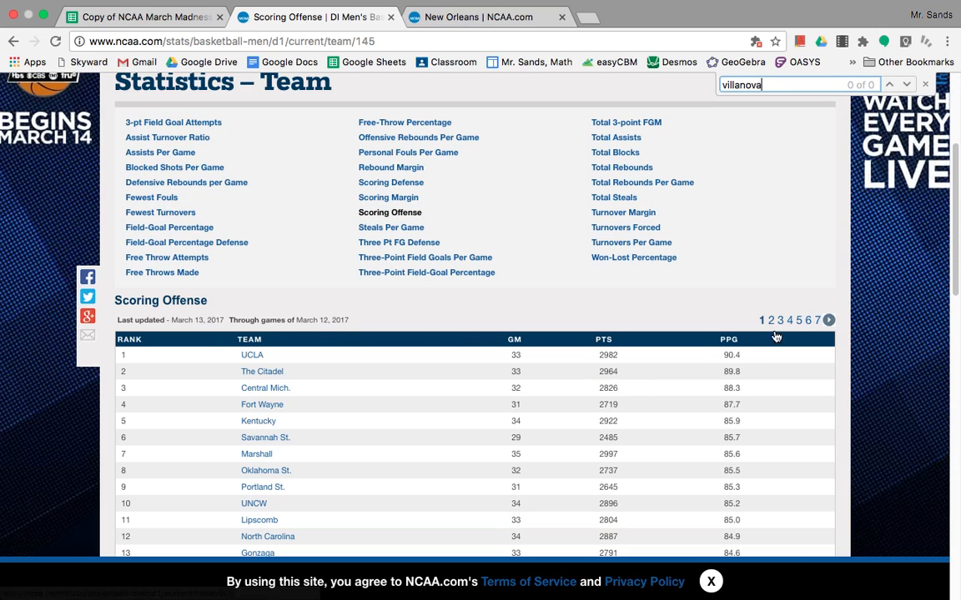
Find Villanova on page 2 at rank 72 with 77.7 PPG, then return to the sheet
left_click(829, 322)
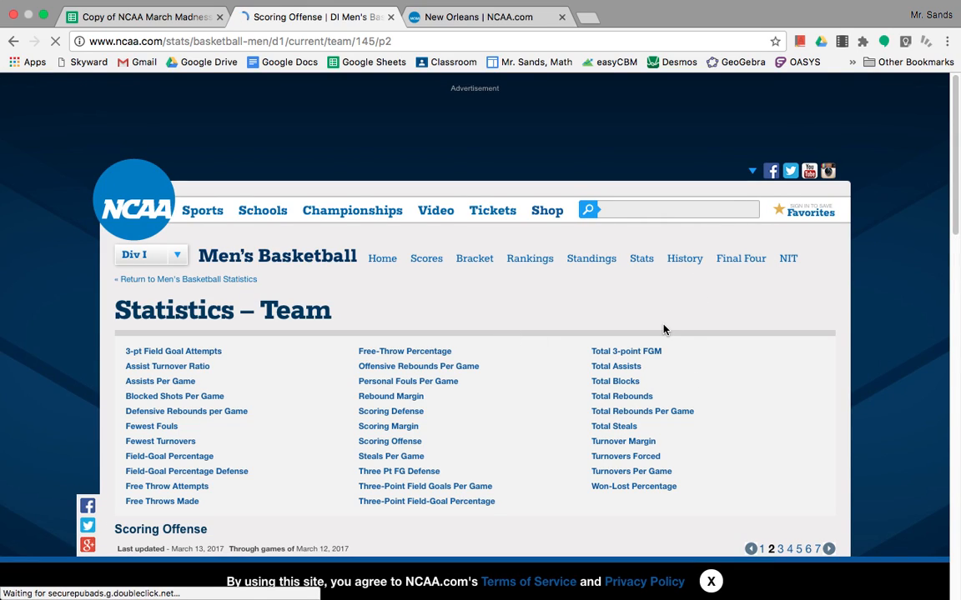
key("ctrl+f")
type("villan")
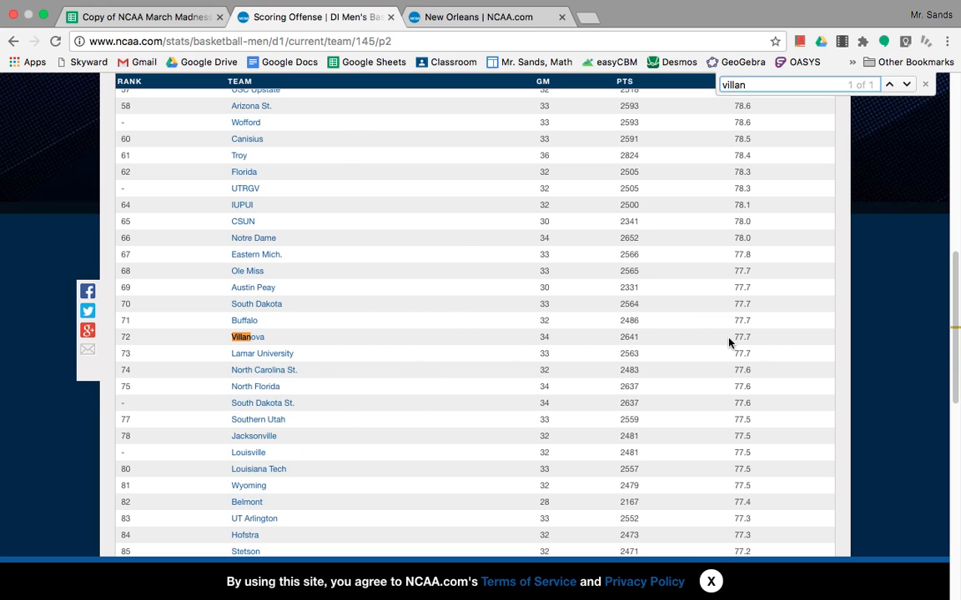
left_click(146, 16)
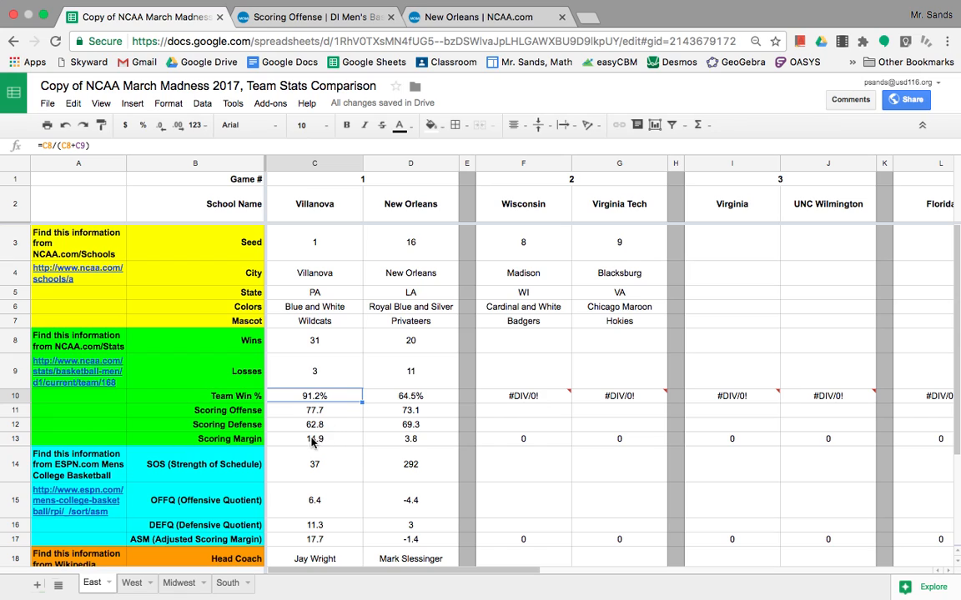
Scroll through the completed Villanova and New Orleans columns, then switch to the desktop
scroll(352, 442, "down", 3)
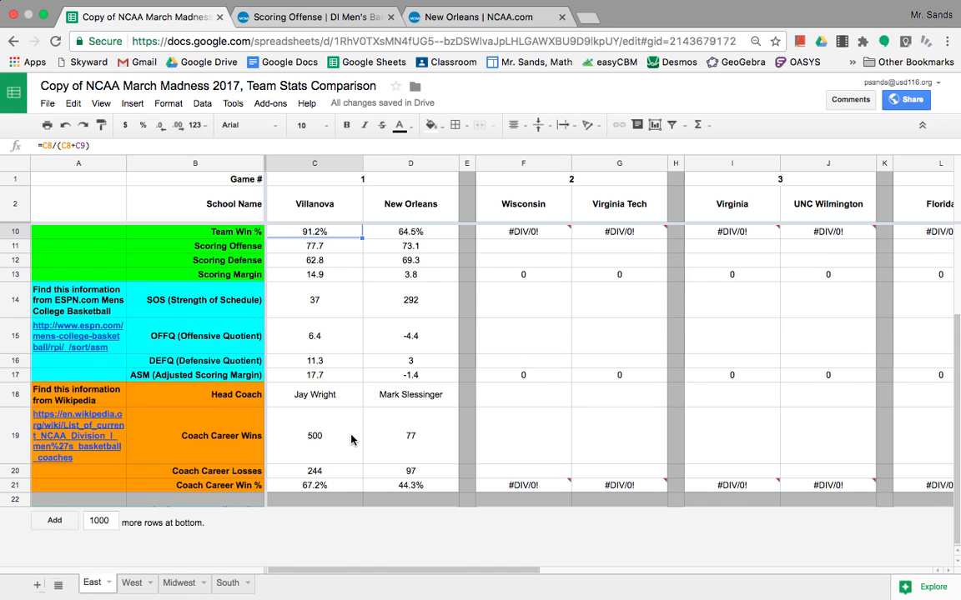
scroll(352, 442, "up", 1)
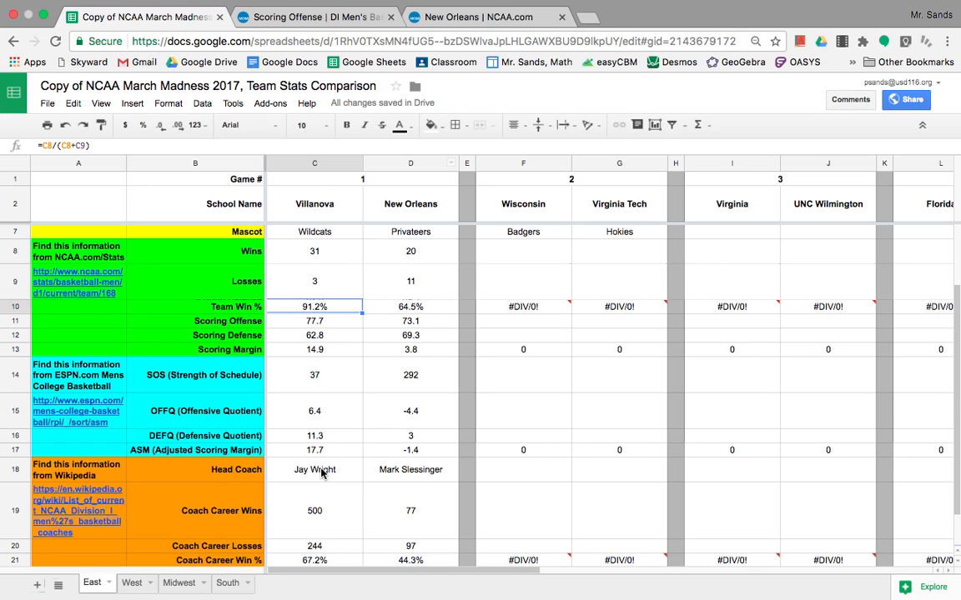
scroll(334, 461, "up", 2)
scroll(305, 417, "down", 3)
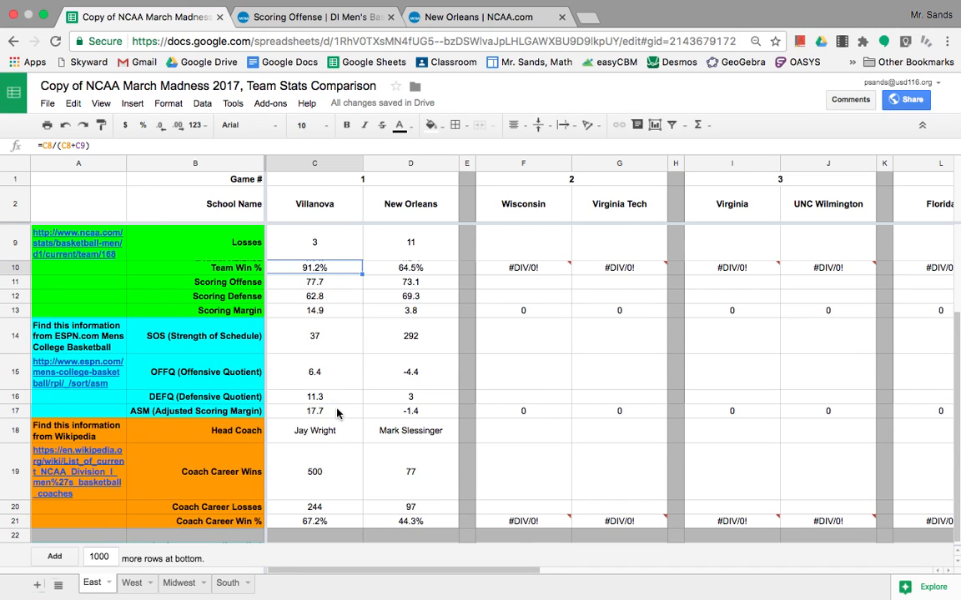
scroll(332, 363, "up", 1)
scroll(304, 326, "up", 2)
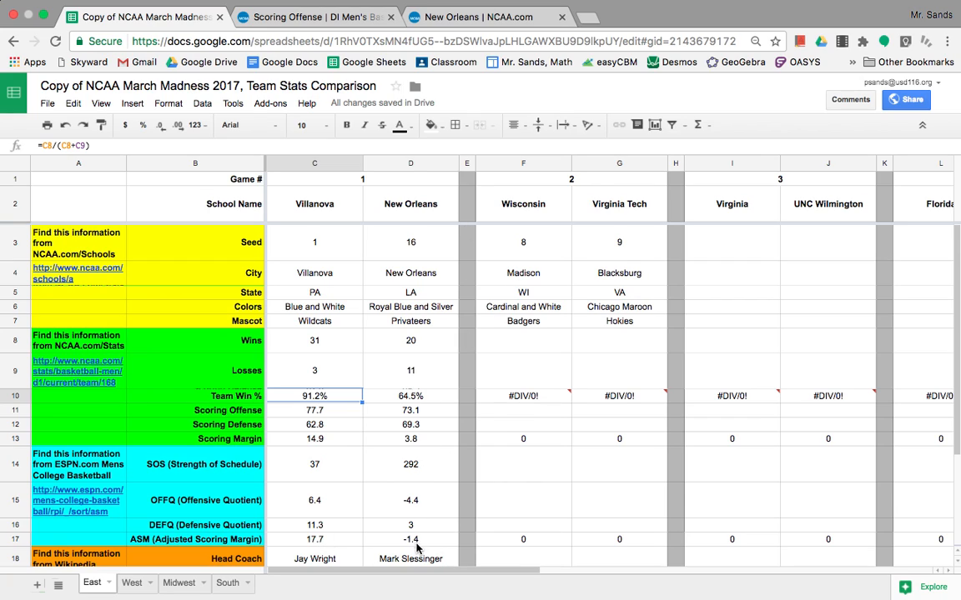
scroll(388, 521, "down", 5)
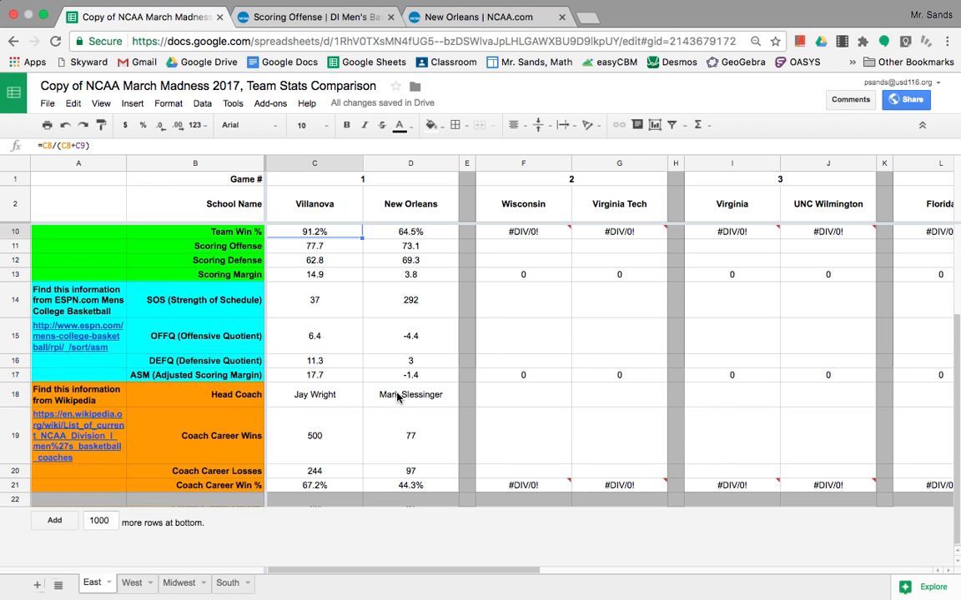
scroll(359, 367, "up", 3)
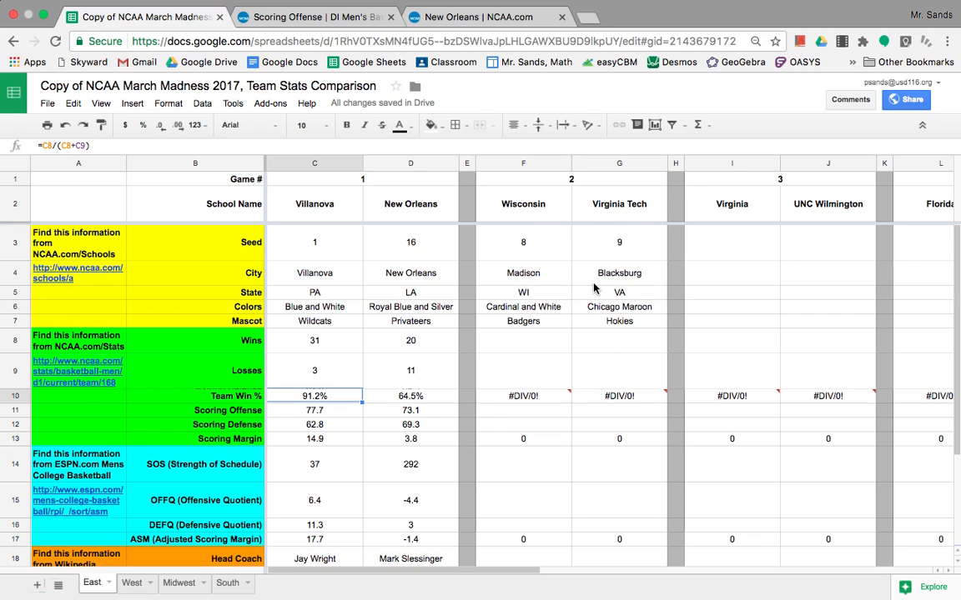
scroll(575, 417, "down", 2)
scroll(575, 415, "up", 2)
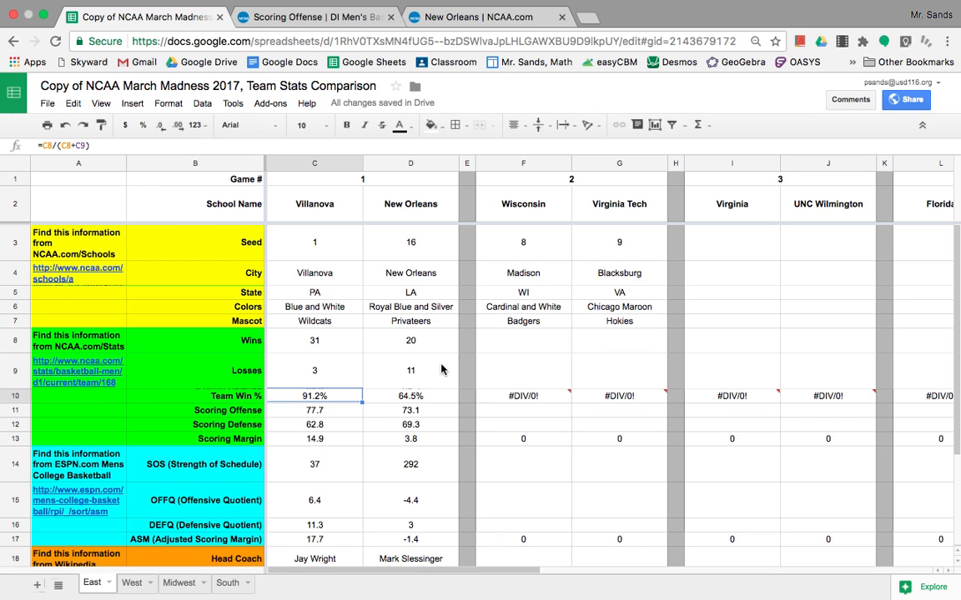
key("ctrl+Left")
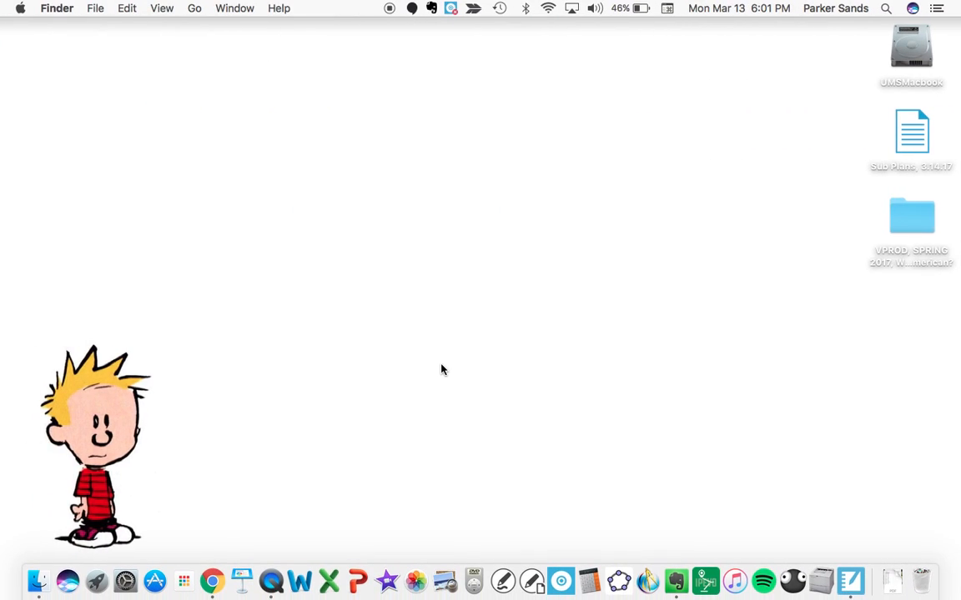